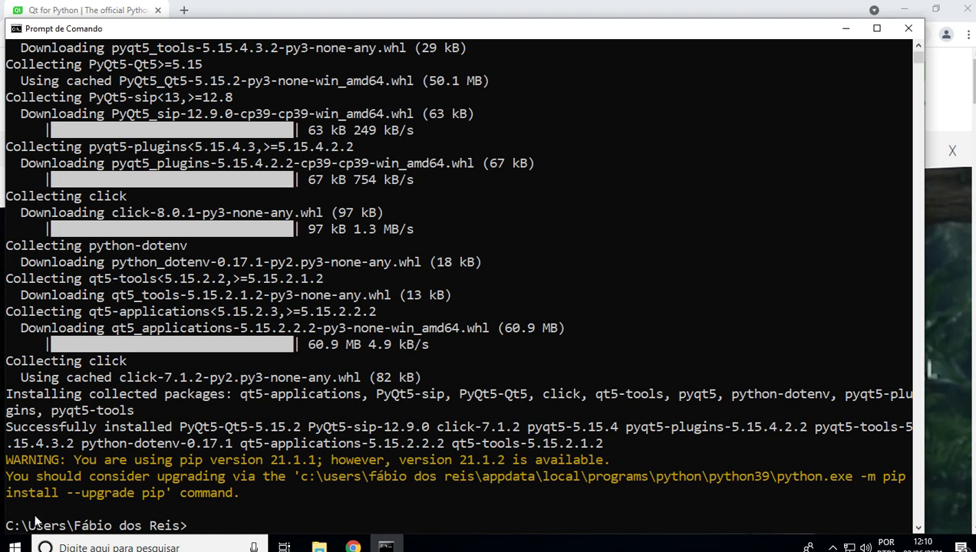
# Step: Look through the installed applications list, including the Python 3.9 group, for an entry for the newly installed Qt tools
pyautogui.click(14, 545)
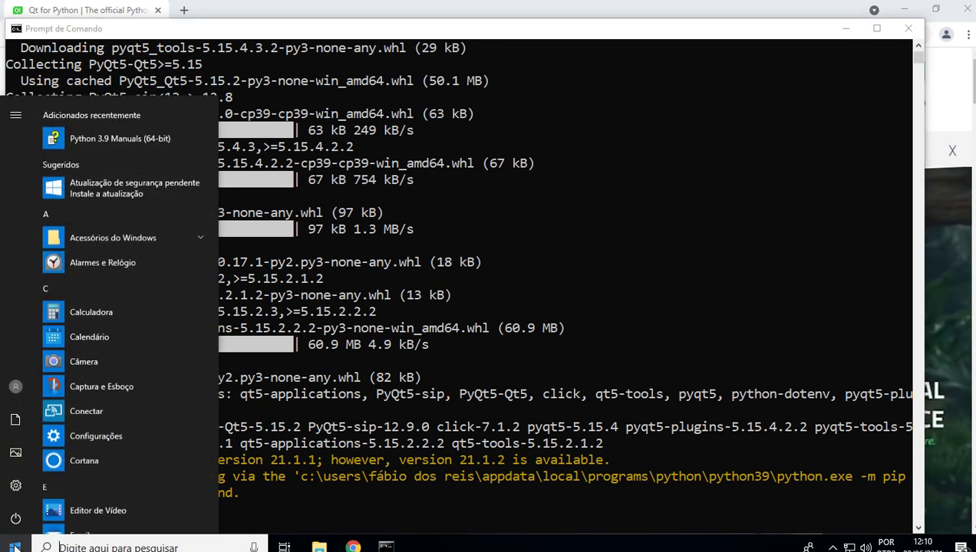
pyautogui.scroll(-6, 128, 291)
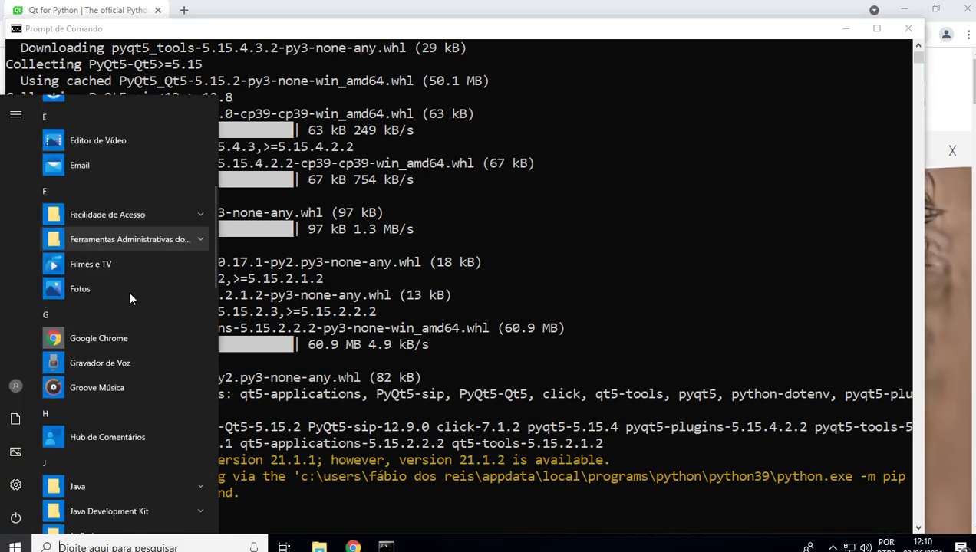
pyautogui.scroll(-5, 130, 298)
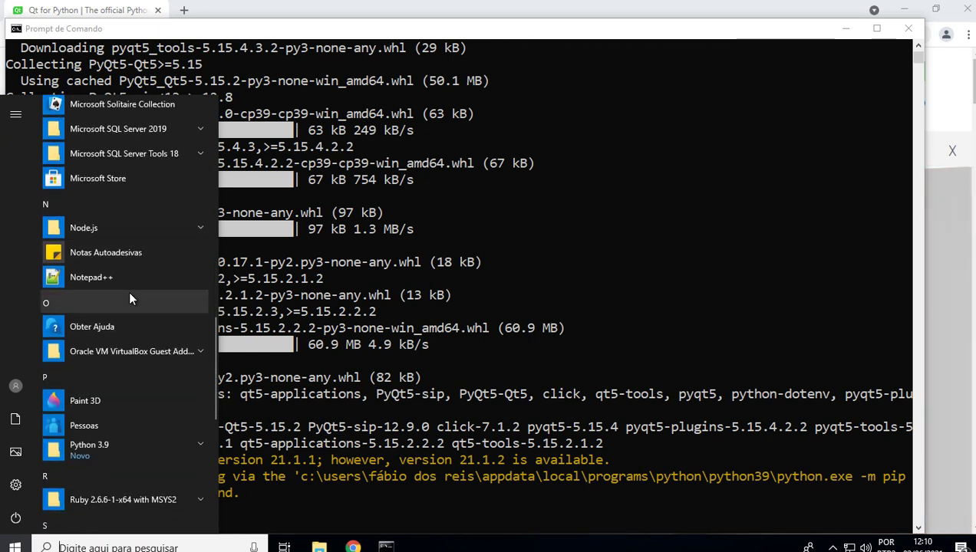
pyautogui.scroll(-3, 130, 298)
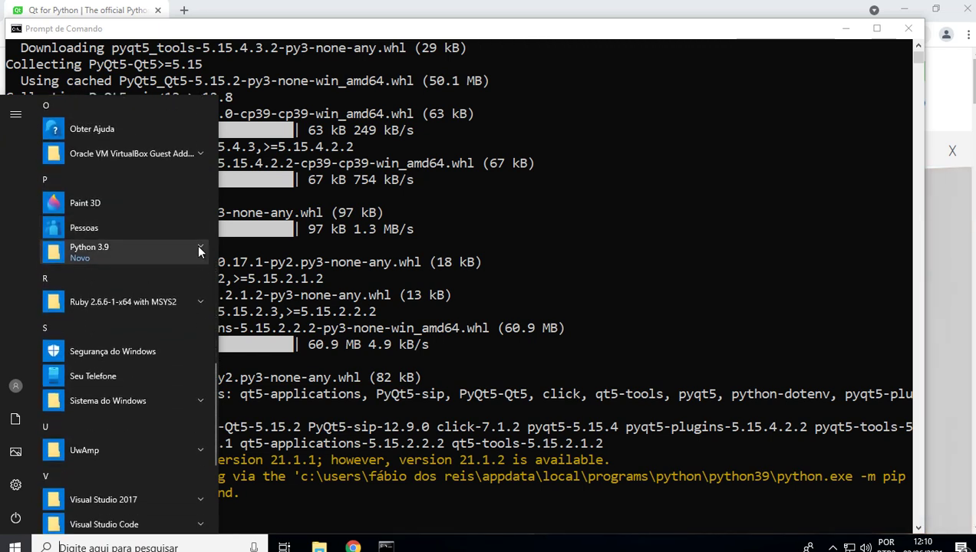
pyautogui.click(199, 249)
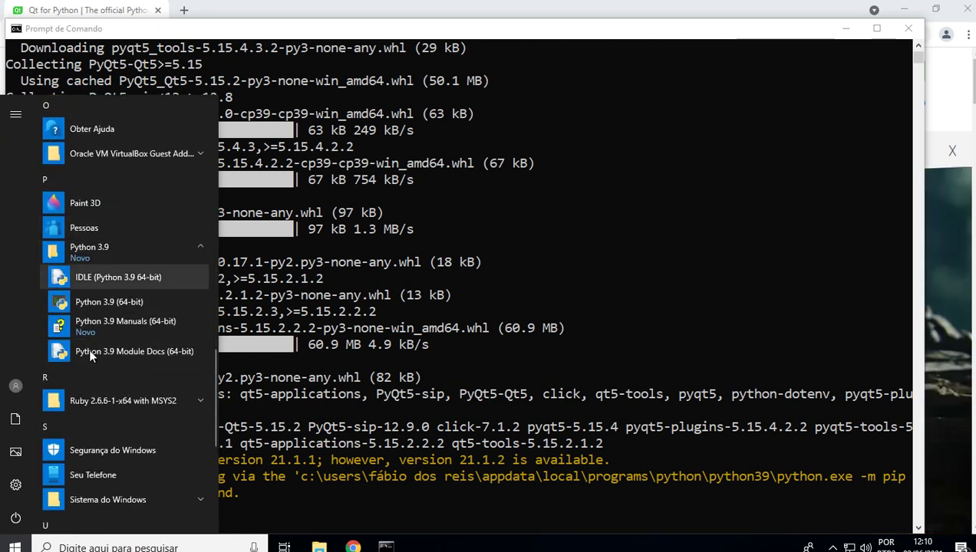
pyautogui.click(198, 249)
pyautogui.scroll(-5, 152, 319)
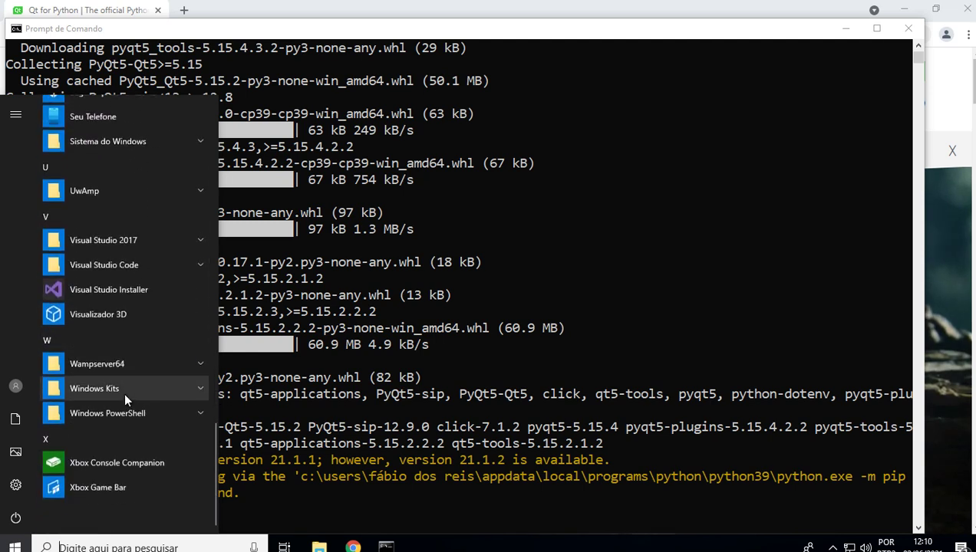
pyautogui.scroll(5, 123, 392)
pyautogui.scroll(10, 123, 392)
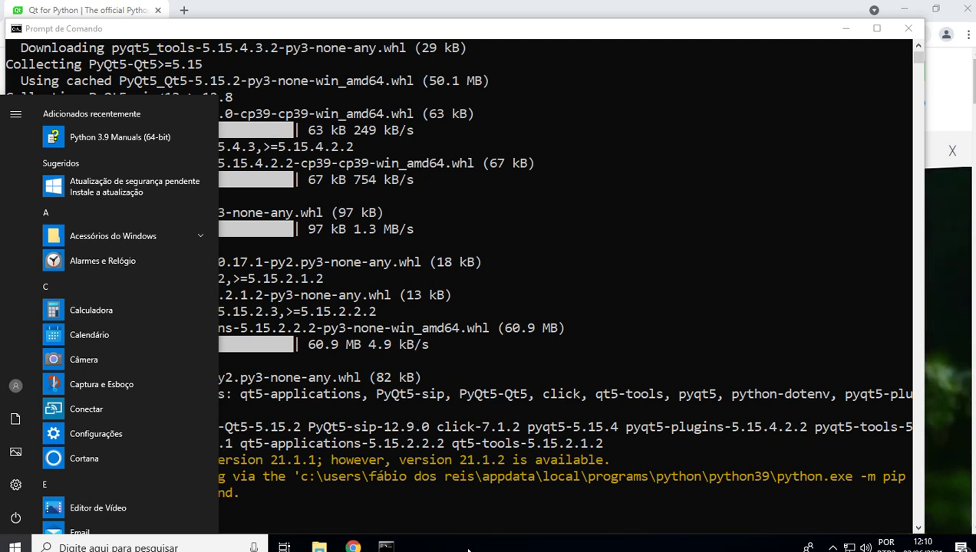
pyautogui.click(570, 261)
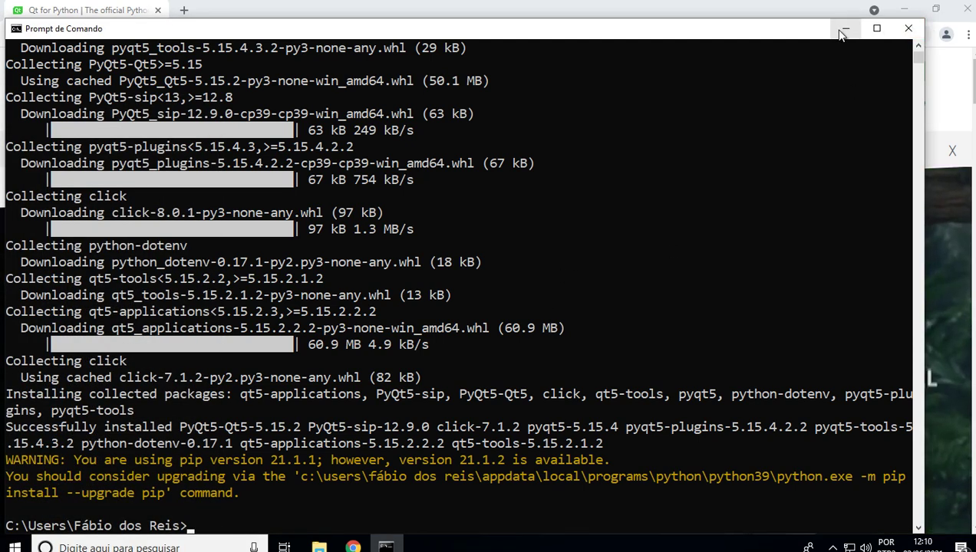
# Step: Close the Command Prompt and minimize the browser window to reach the desktop
pyautogui.click(909, 30)
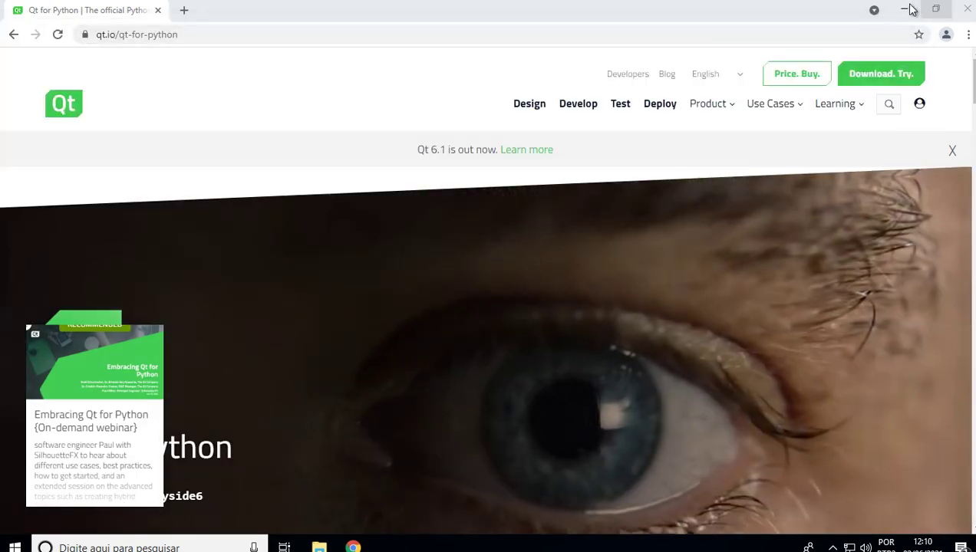
pyautogui.click(905, 10)
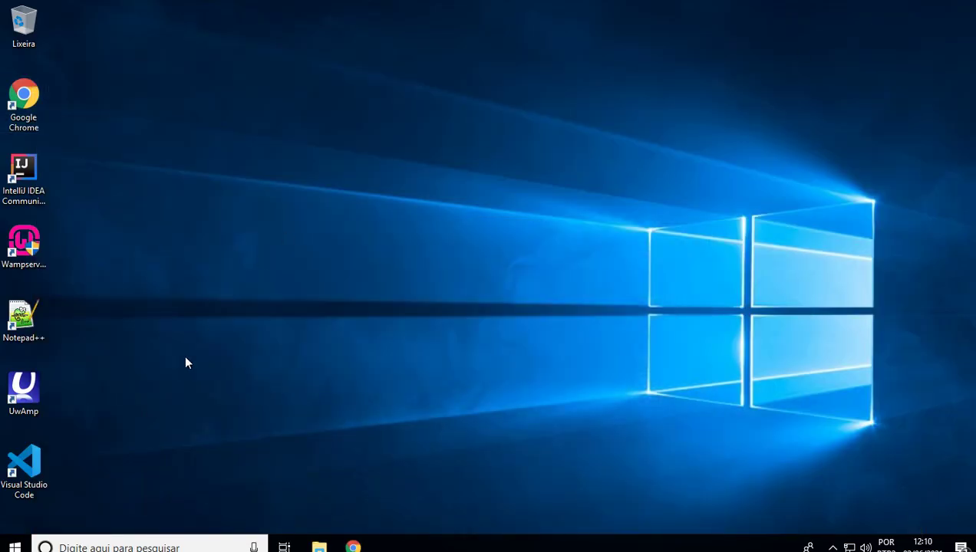
# Step: Search Windows for %AppData% and open the matching folder in File Explorer
pyautogui.click(115, 542)
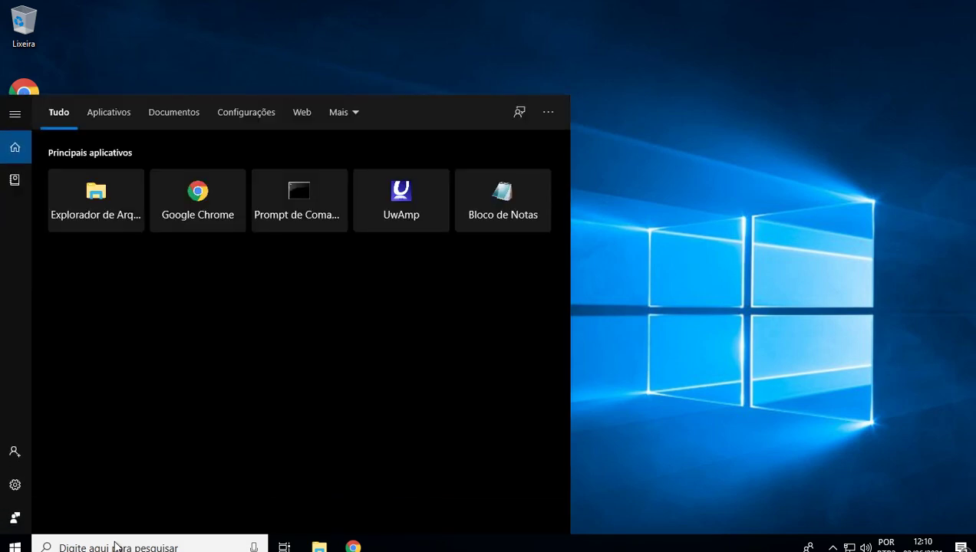
pyautogui.write('%')
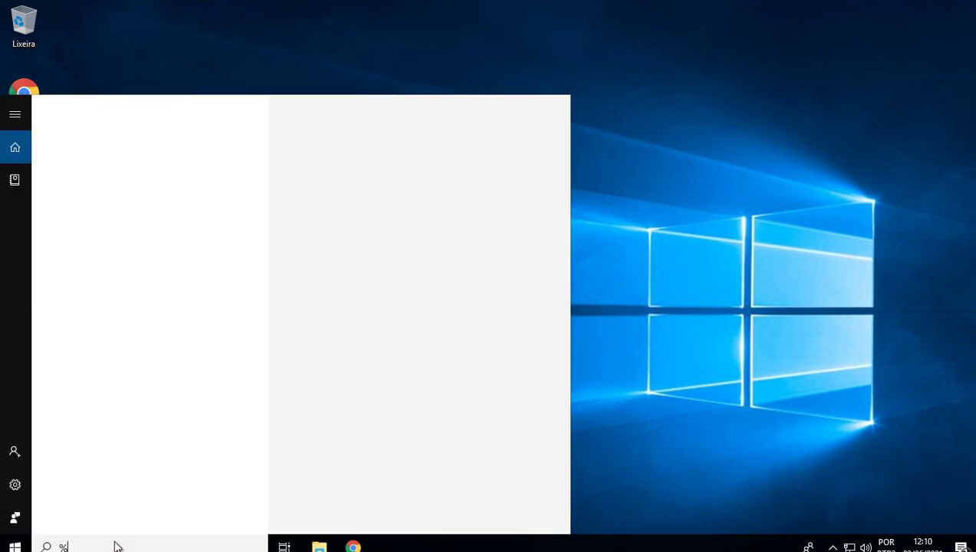
pyautogui.write('AppData')
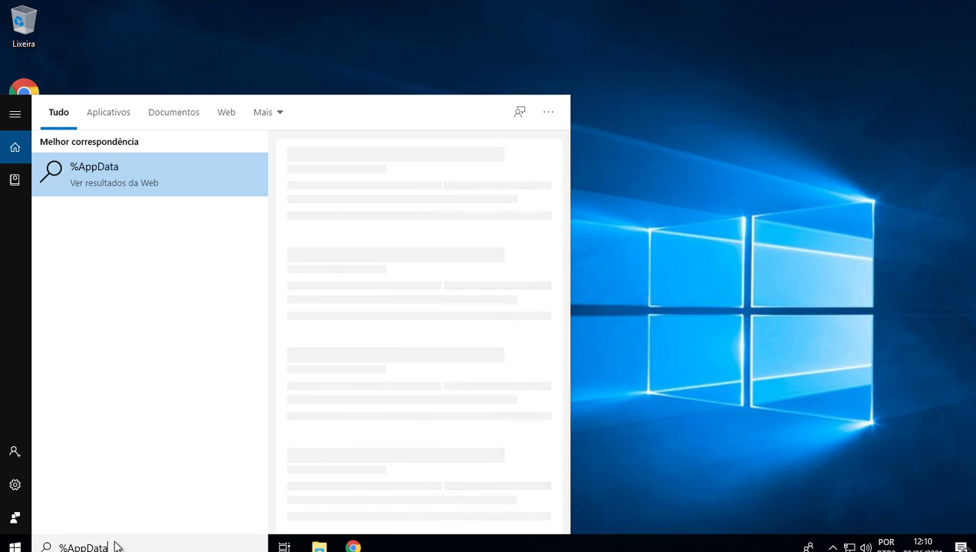
pyautogui.write('%')
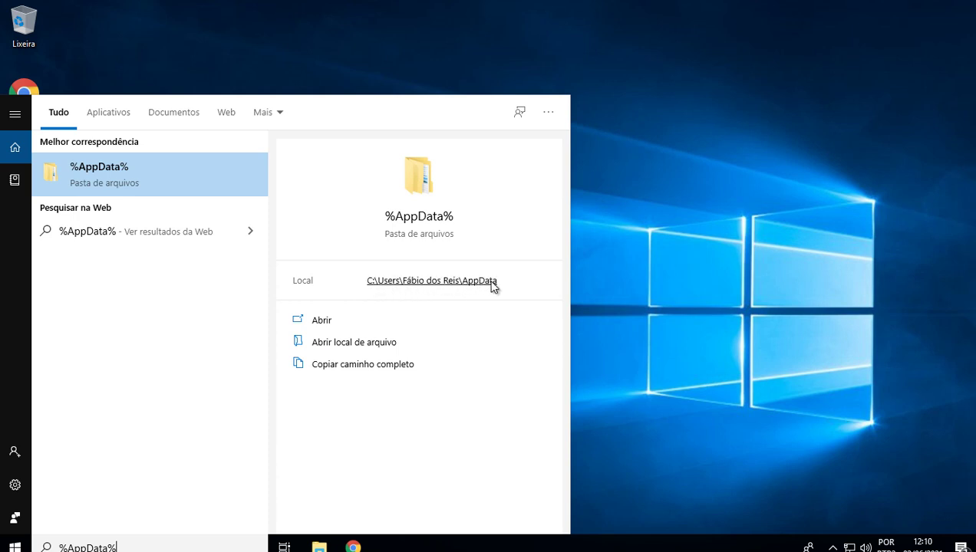
pyautogui.click(130, 183)
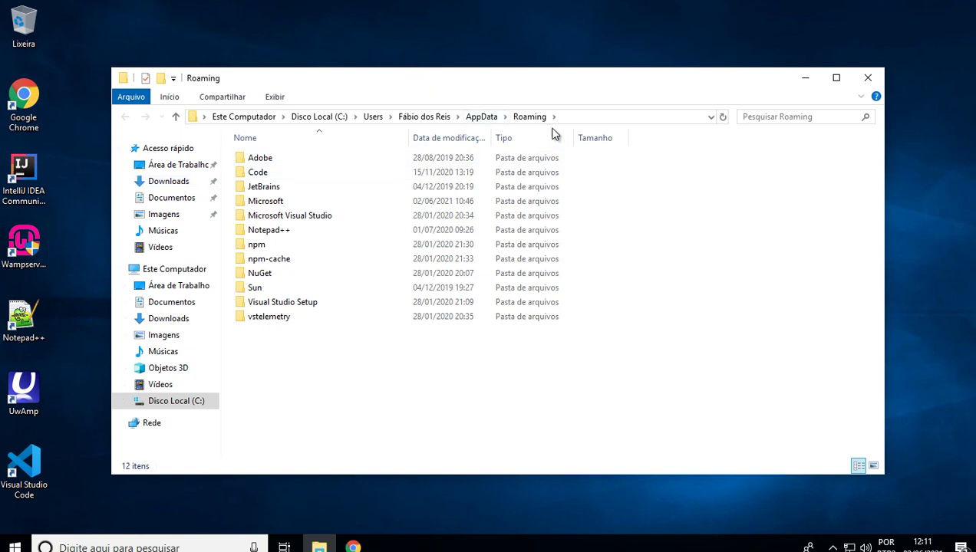
# Step: Go up to the AppData folder and open Local\Programs\Python\Python39 inside it
pyautogui.click(479, 117)
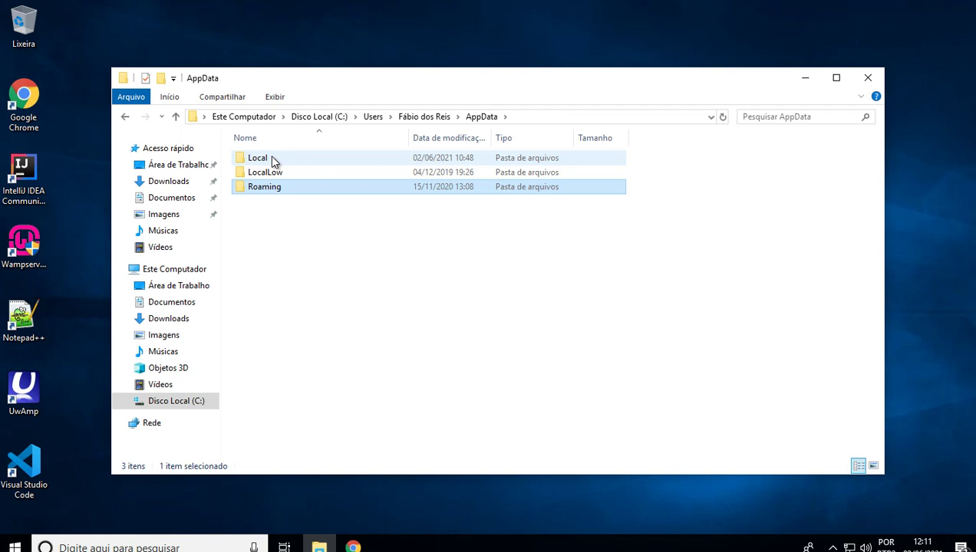
pyautogui.doubleClick(272, 159)
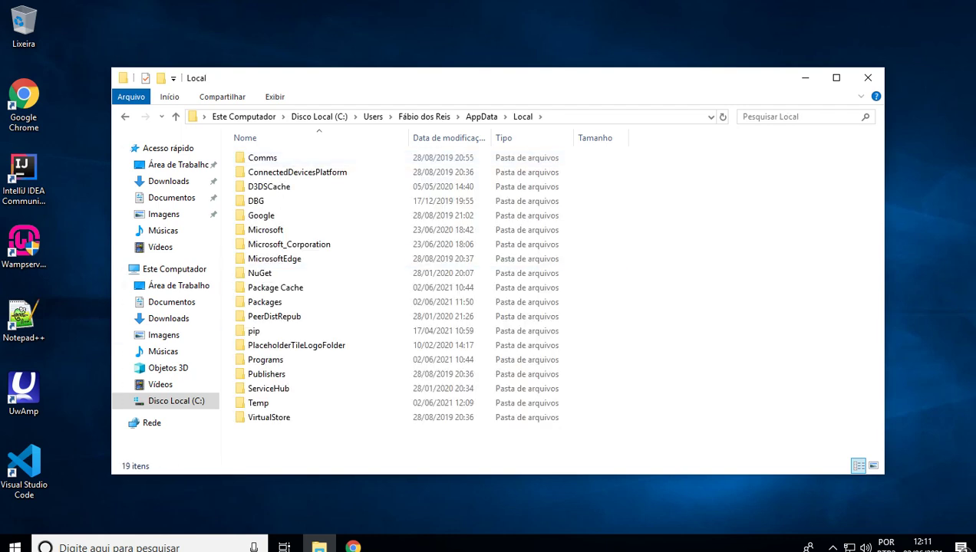
pyautogui.click(271, 360)
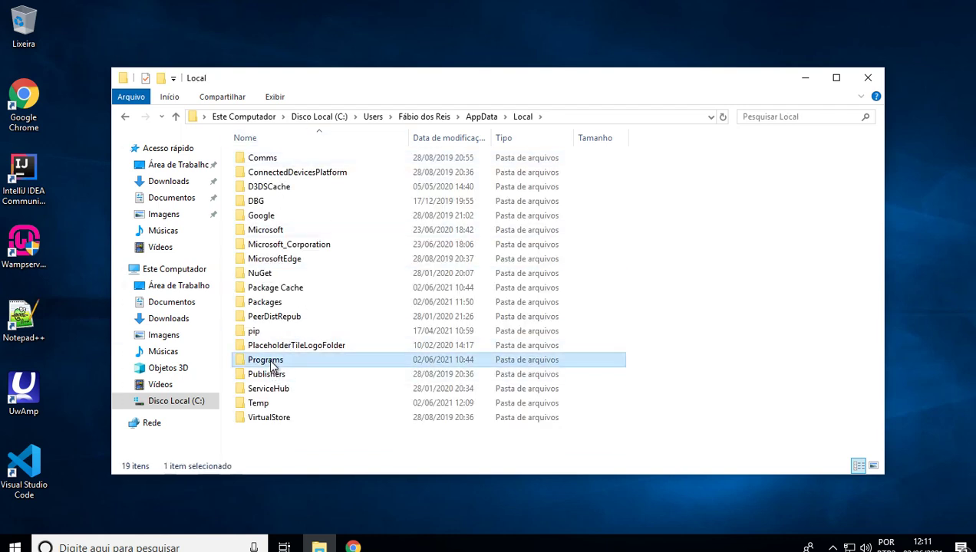
pyautogui.doubleClick(287, 364)
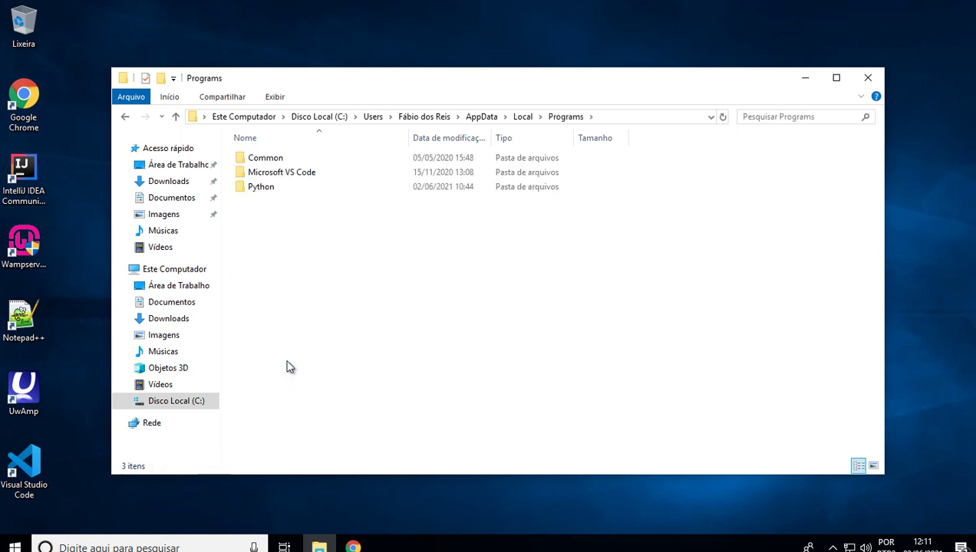
pyautogui.doubleClick(263, 188)
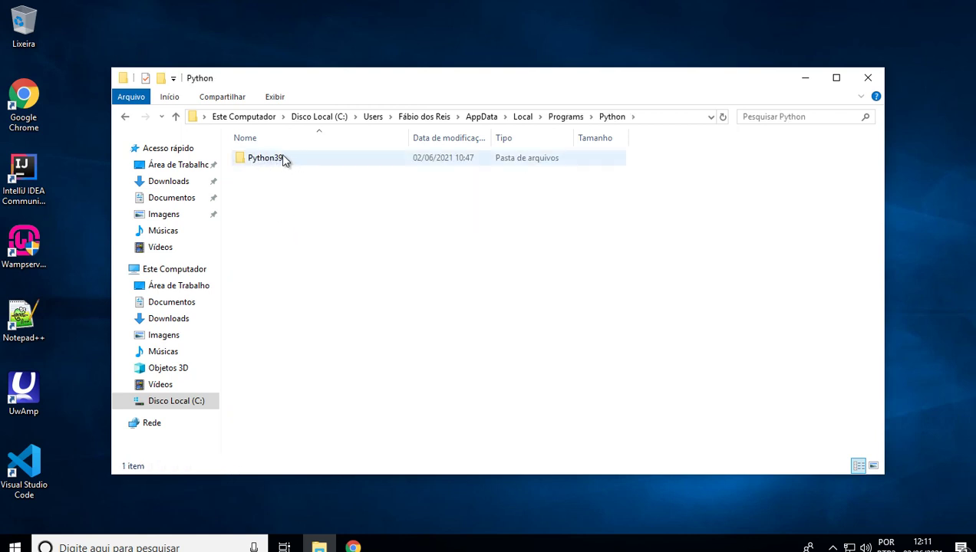
pyautogui.doubleClick(282, 159)
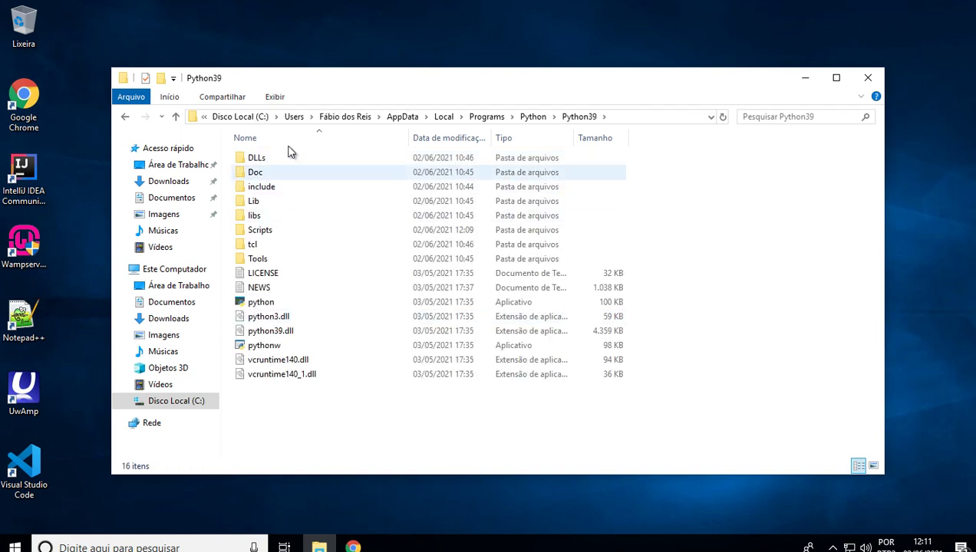
# Step: Open the Lib\site-packages folder inside Python39
pyautogui.doubleClick(265, 202)
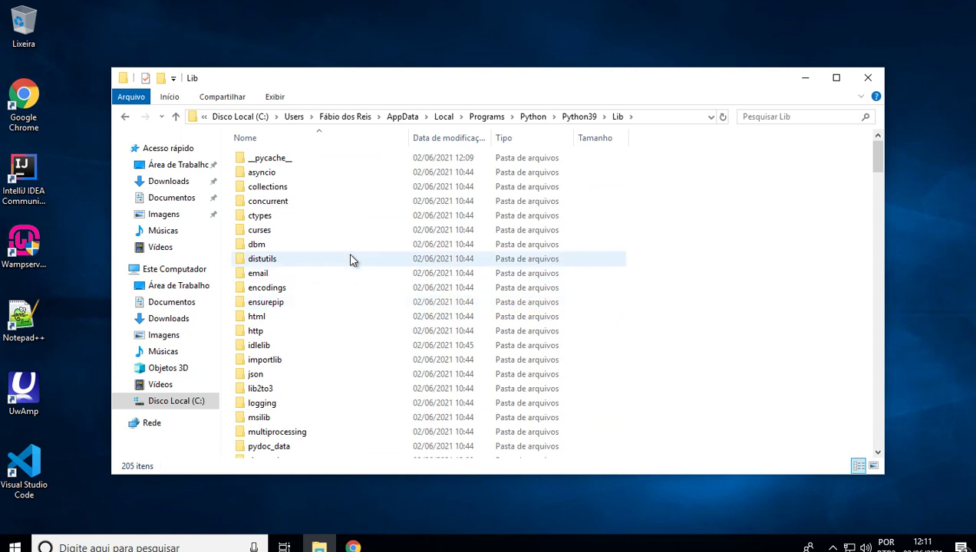
pyautogui.scroll(-3, 351, 258)
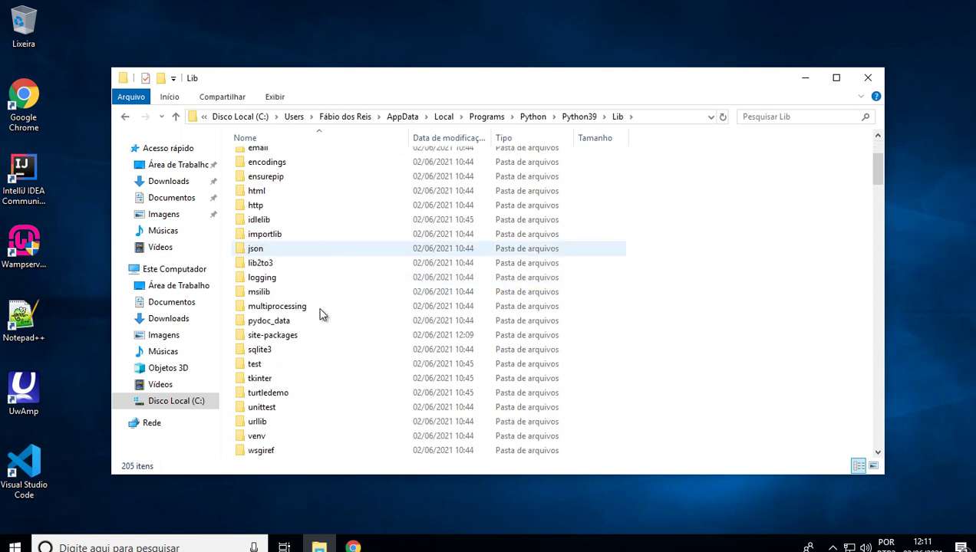
pyautogui.click(281, 338)
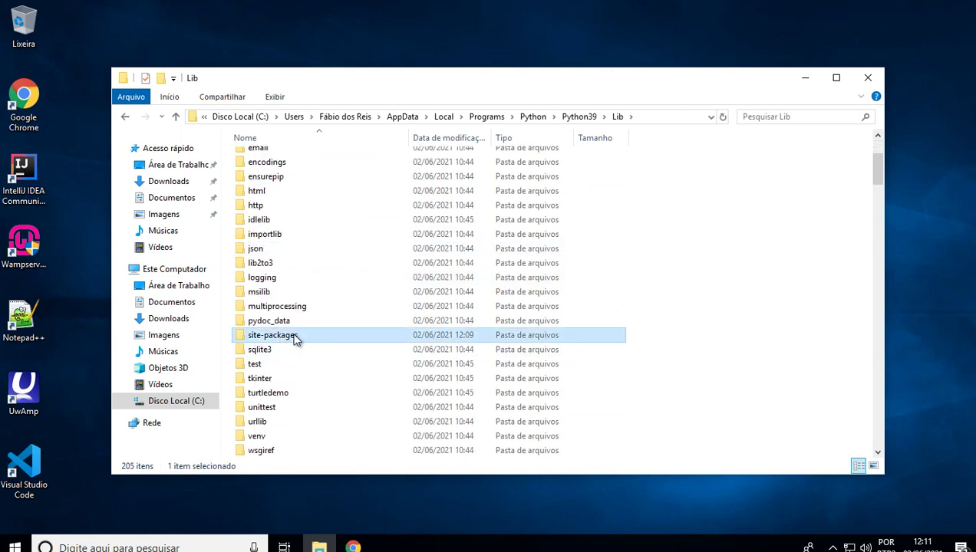
pyautogui.doubleClick(296, 340)
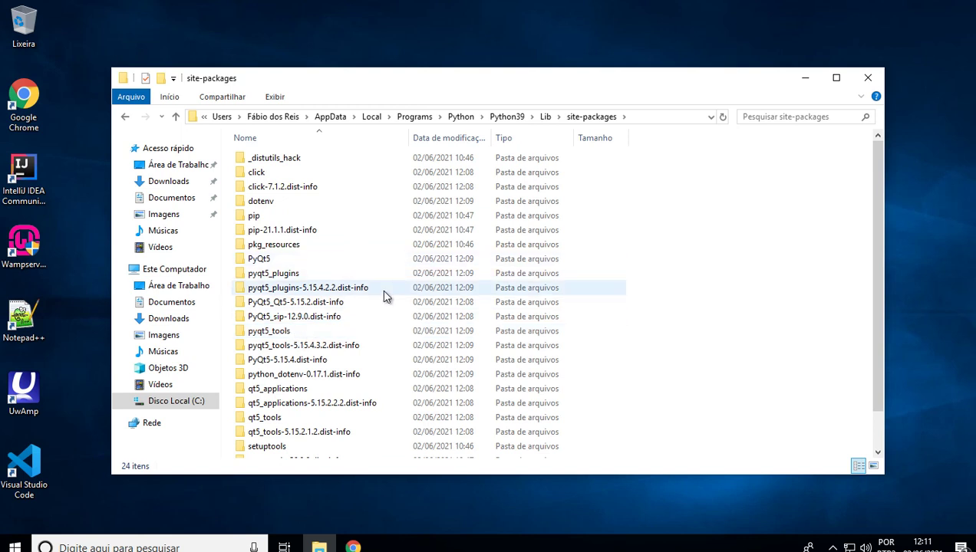
# Step: Open the qt5_applications\Qt\bin folder inside site-packages
pyautogui.scroll(-1, 384, 296)
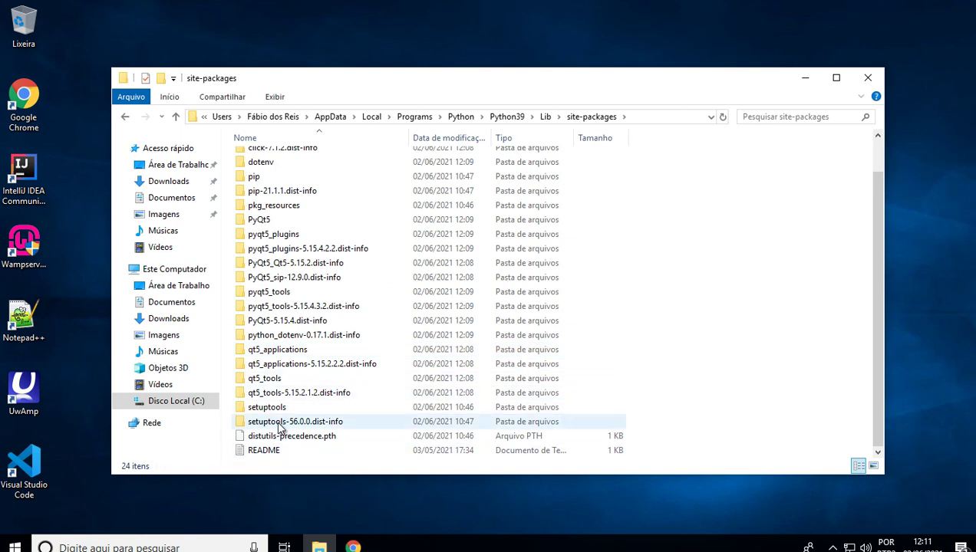
pyautogui.click(256, 356)
pyautogui.doubleClick(303, 353)
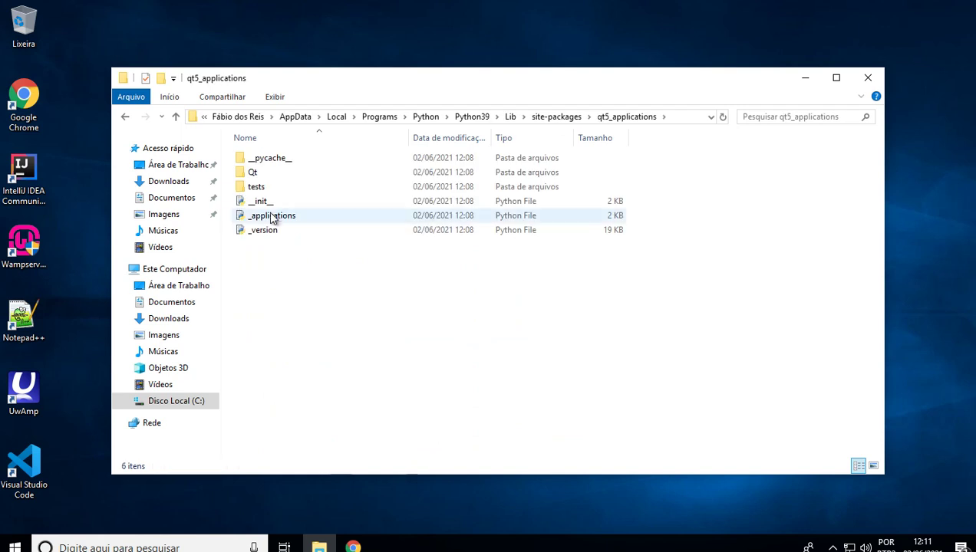
pyautogui.doubleClick(253, 173)
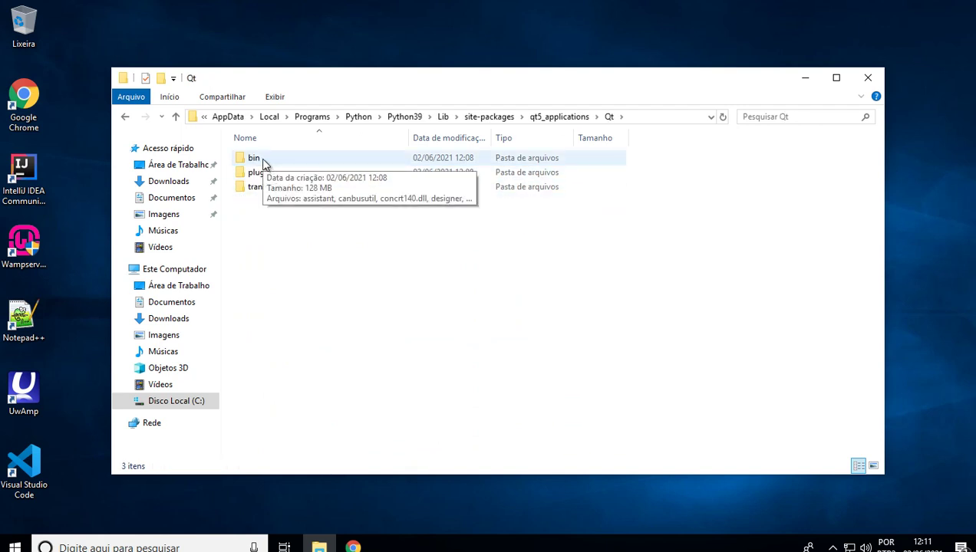
pyautogui.doubleClick(262, 159)
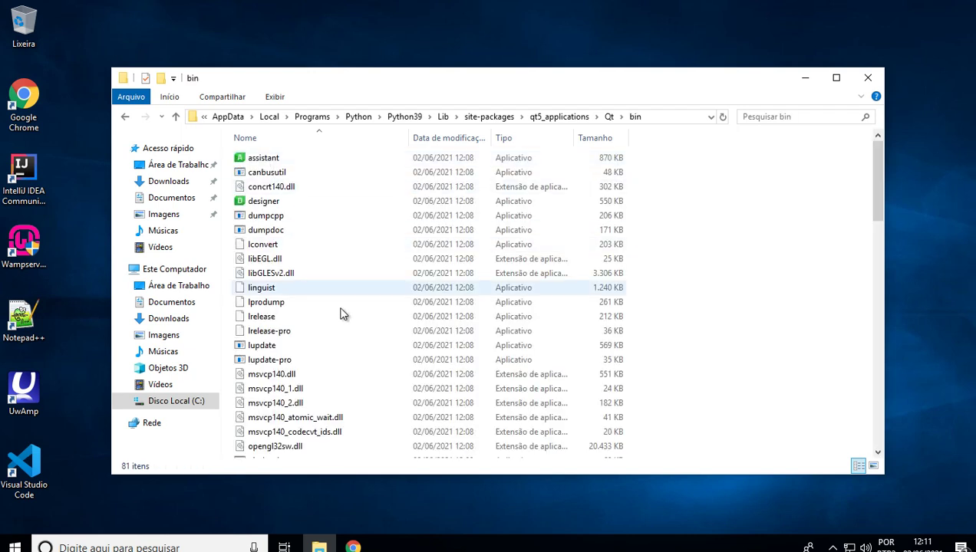
# Step: Create a desktop shortcut to the designer application found in the bin folder
pyautogui.scroll(-9, 344, 321)
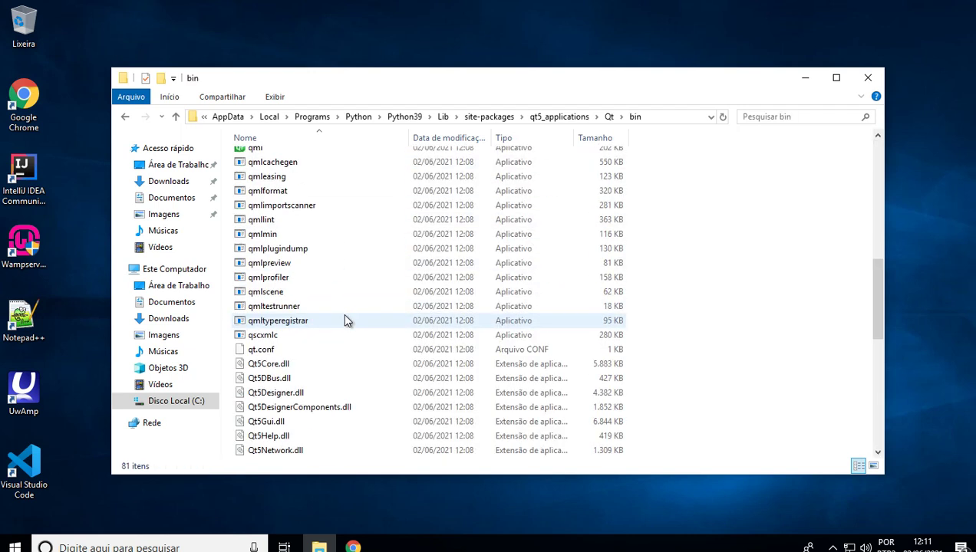
pyautogui.scroll(-4, 344, 320)
pyautogui.scroll(13, 345, 321)
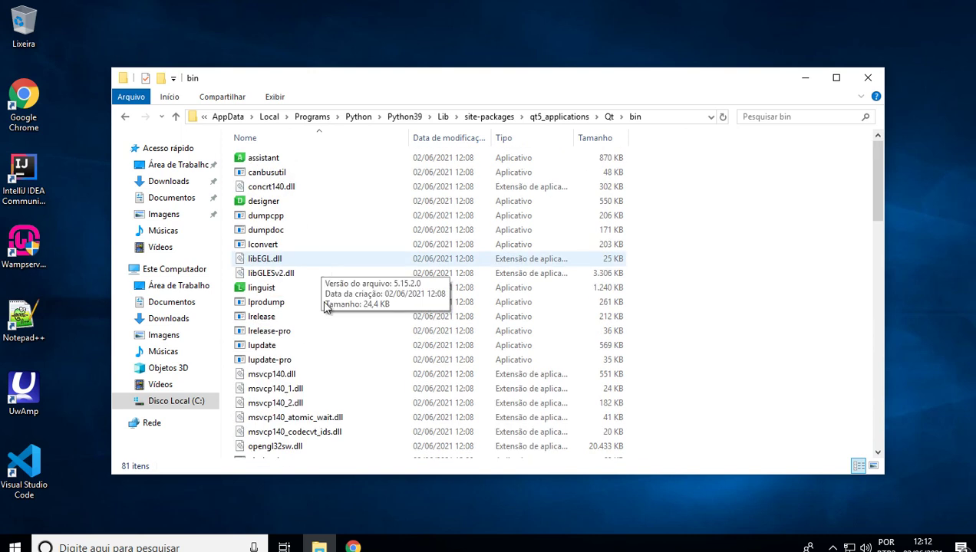
pyautogui.click(272, 201)
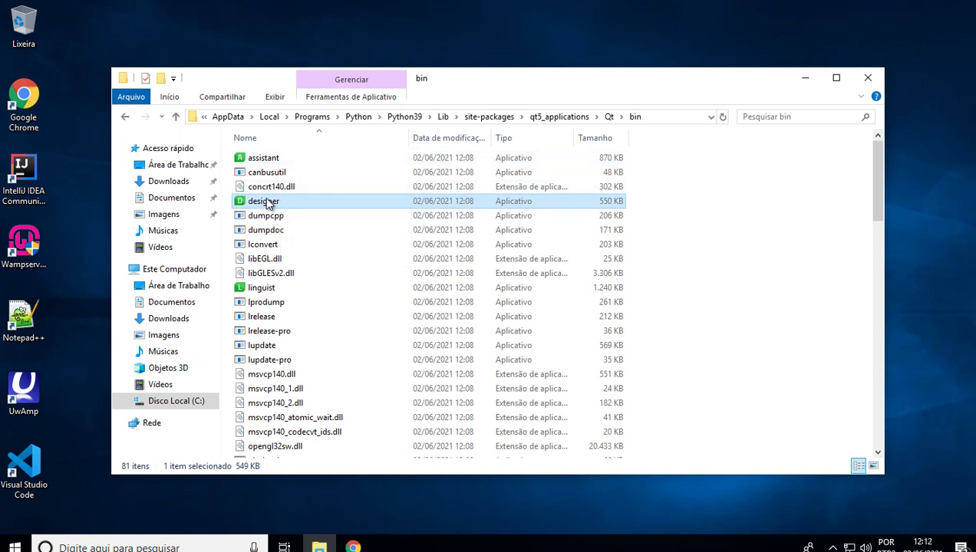
pyautogui.rightClick(267, 204)
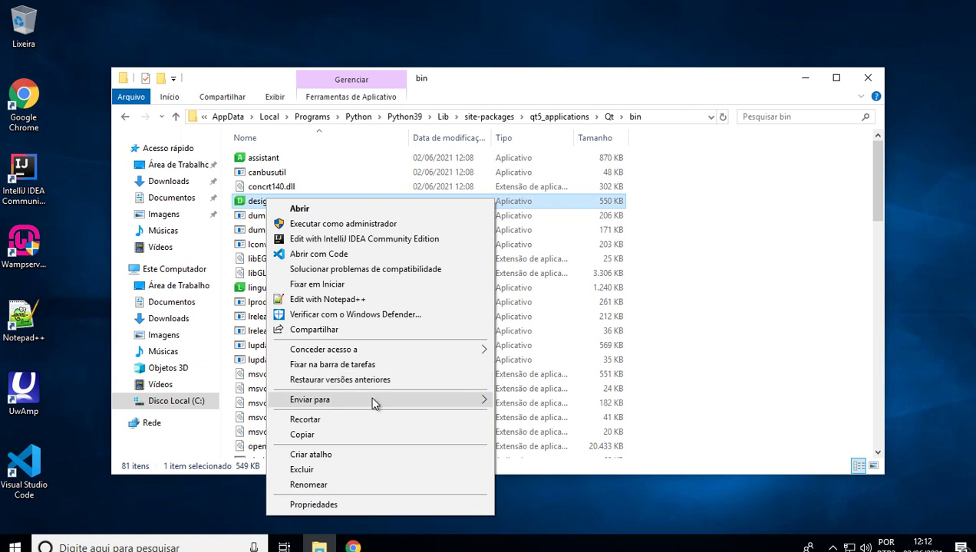
pyautogui.moveTo(379, 399)
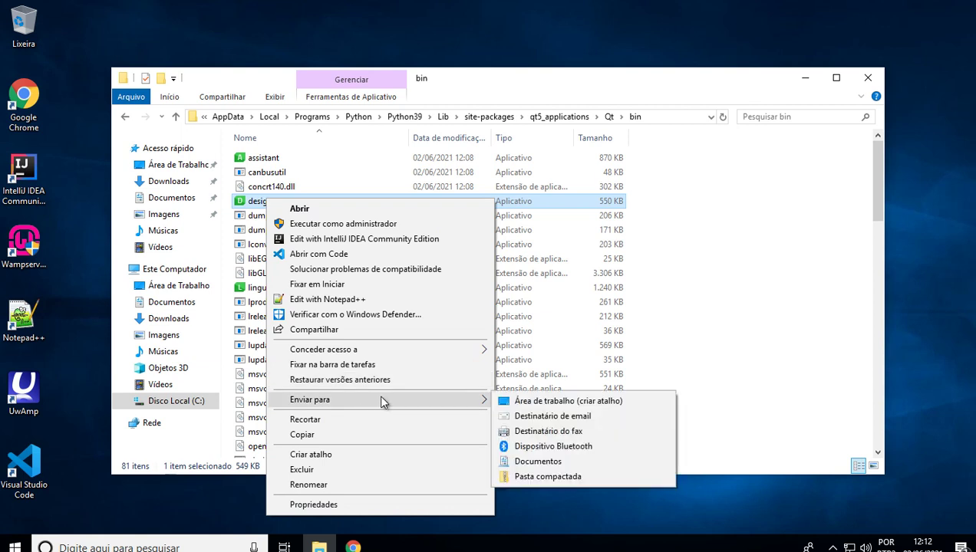
pyautogui.click(592, 403)
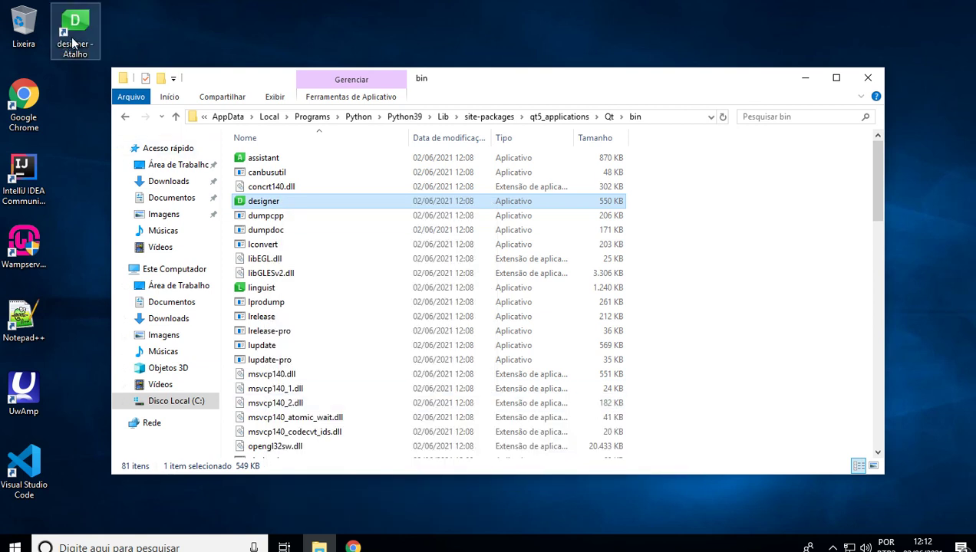
# Step: Close the bin folder window and rename the desktop designer shortcut as Qt Designer
pyautogui.click(869, 78)
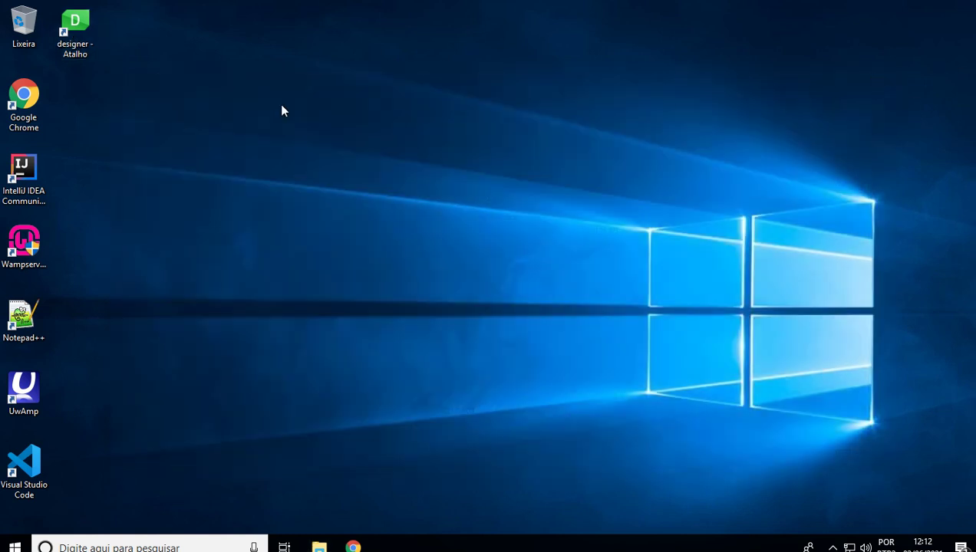
pyautogui.rightClick(78, 37)
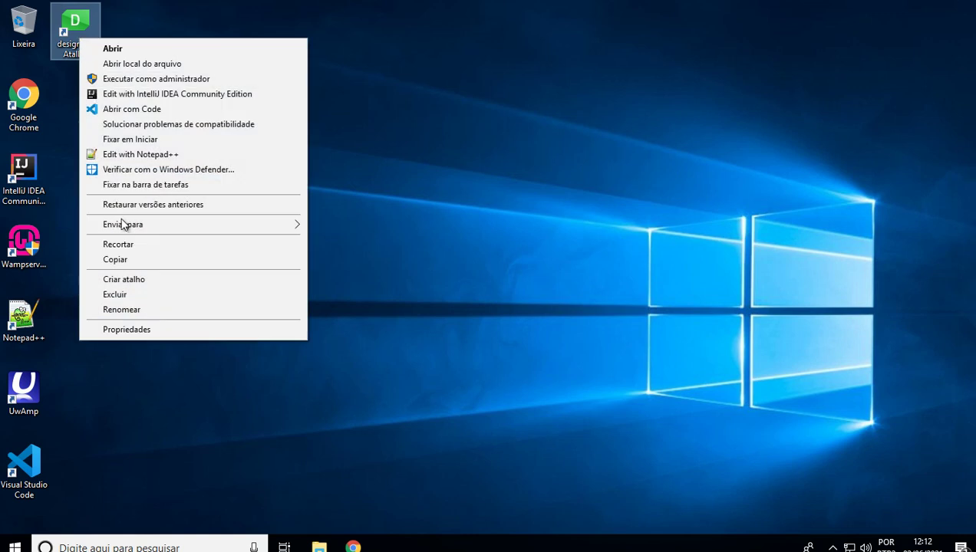
pyautogui.click(147, 309)
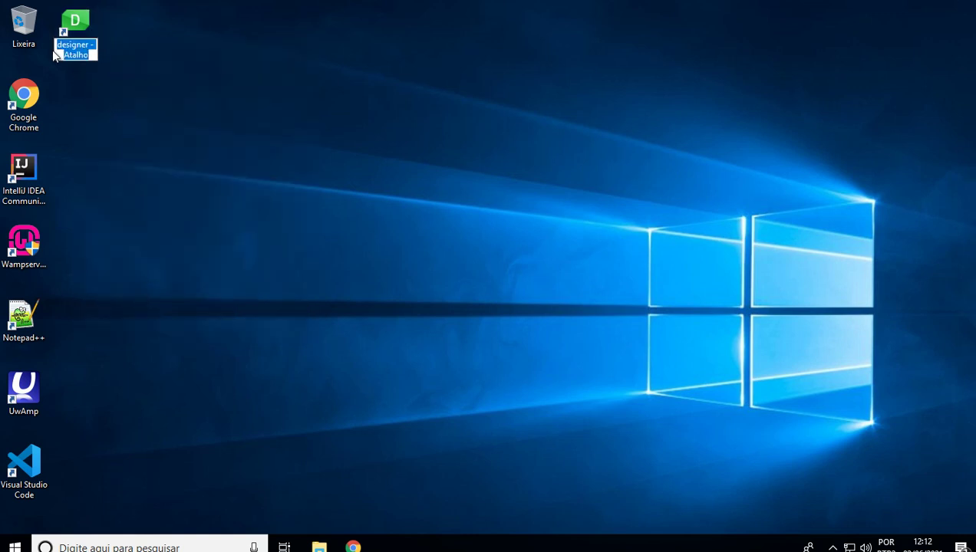
pyautogui.click(59, 44)
pyautogui.write('Qt')
pyautogui.press('Delete')
pyautogui.write('D')
pyautogui.press('Right')
pyautogui.press('Right')
pyautogui.press('Right')
pyautogui.press('Right')
pyautogui.press('Right')
pyautogui.press('Right')
pyautogui.press('Right')
pyautogui.press('Delete')
pyautogui.press('Delete')
pyautogui.press('Delete')
pyautogui.press('Delete')
pyautogui.press('Delete')
pyautogui.press('Delete')
pyautogui.press('Delete')
pyautogui.press('Delete')
pyautogui.press('Delete')
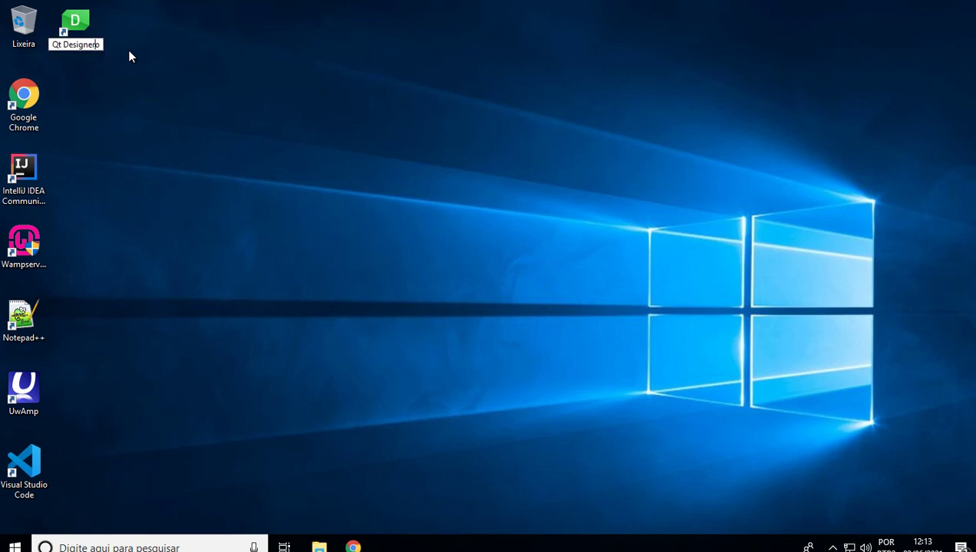
pyautogui.press('Return')
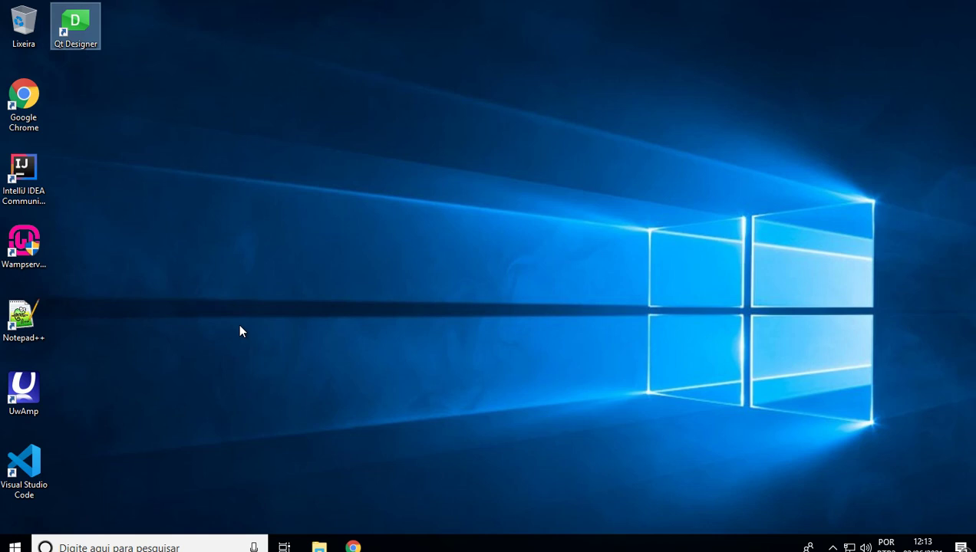
# Step: Launch Qt Designer from its desktop shortcut and create a new form from the Main Window template
pyautogui.doubleClick(81, 29)
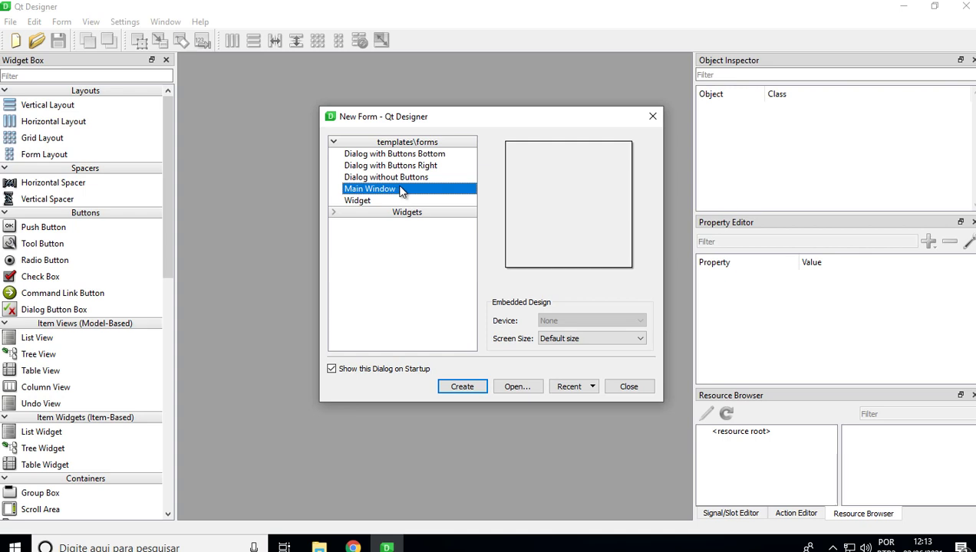
pyautogui.click(462, 387)
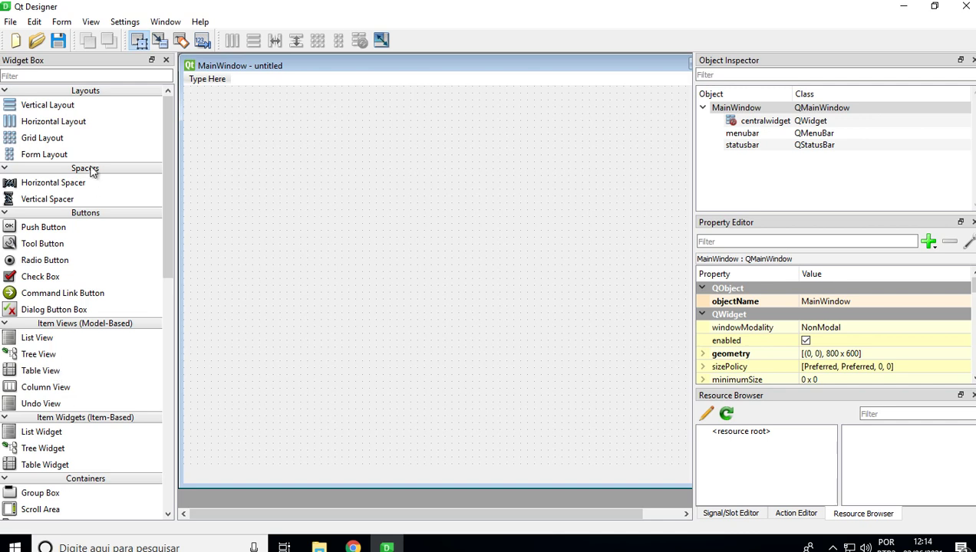
# Step: Add a Date Edit widget to the main window form and position it at about (60, 140)
pyautogui.moveTo(172, 216); pyautogui.dragTo(166, 393)
pyautogui.scroll(-1, 130, 147)
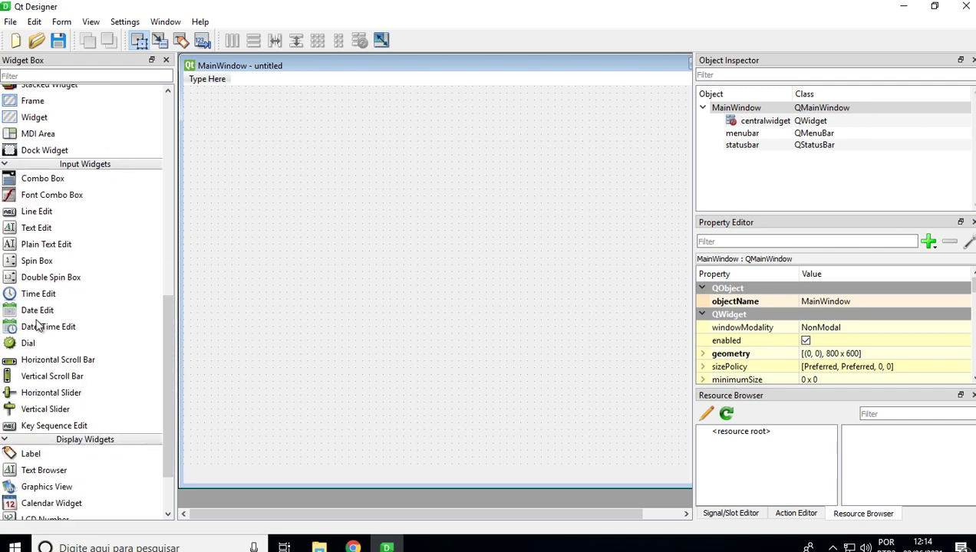
pyautogui.moveTo(61, 314); pyautogui.dragTo(383, 154)
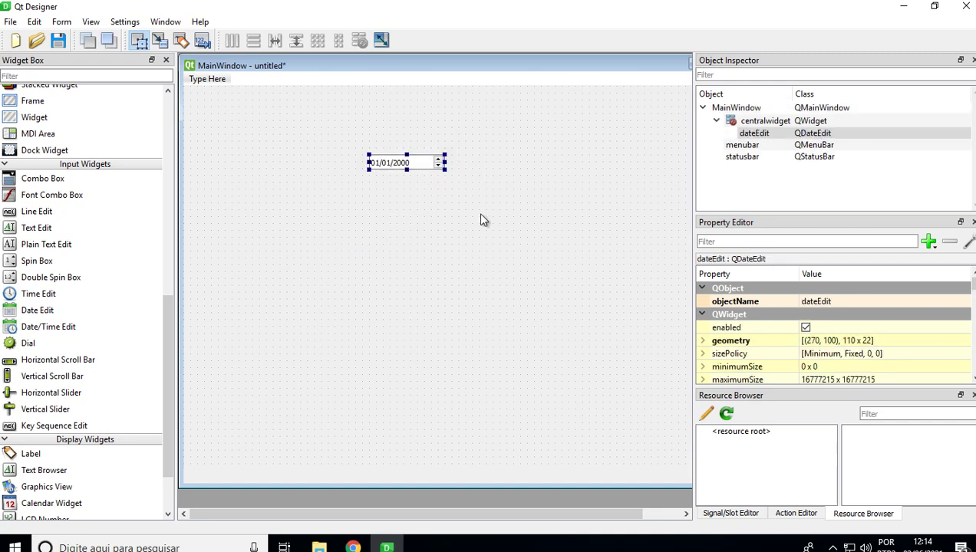
pyautogui.click(407, 237)
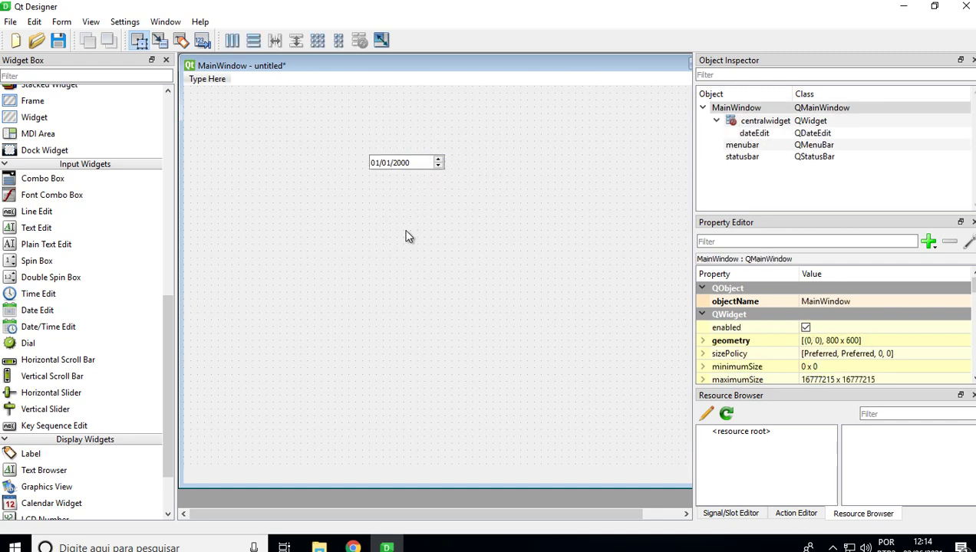
pyautogui.moveTo(408, 161); pyautogui.dragTo(269, 192)
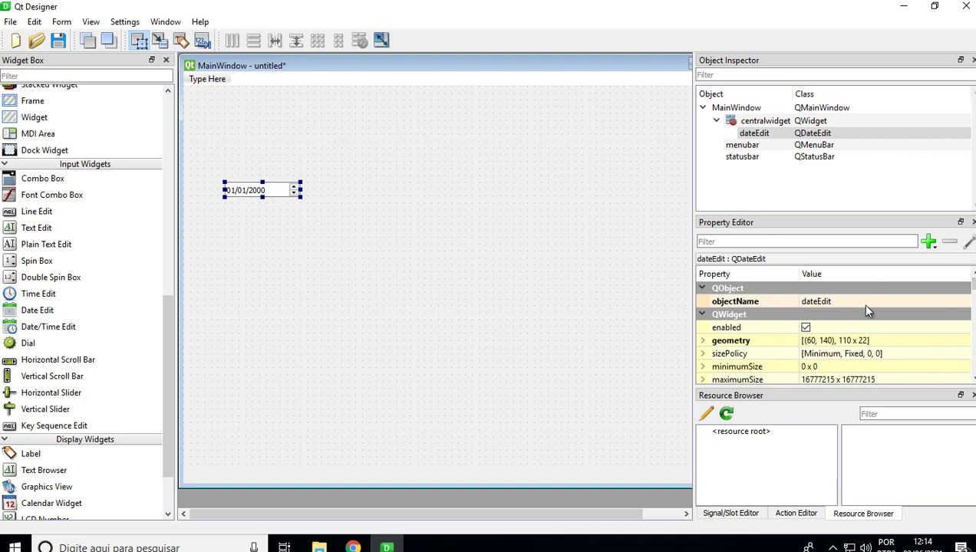
# Step: Examine the Date Edit widget's properties, from its object name through the QWidget settings to the QAbstractSpinBox group
pyautogui.click(827, 300)
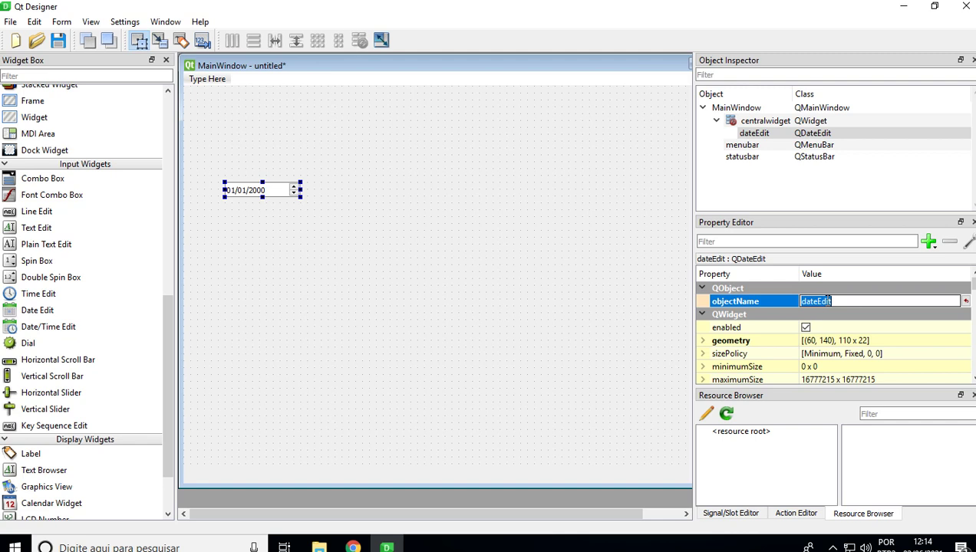
pyautogui.scroll(-1, 828, 300)
pyautogui.scroll(-1, 771, 300)
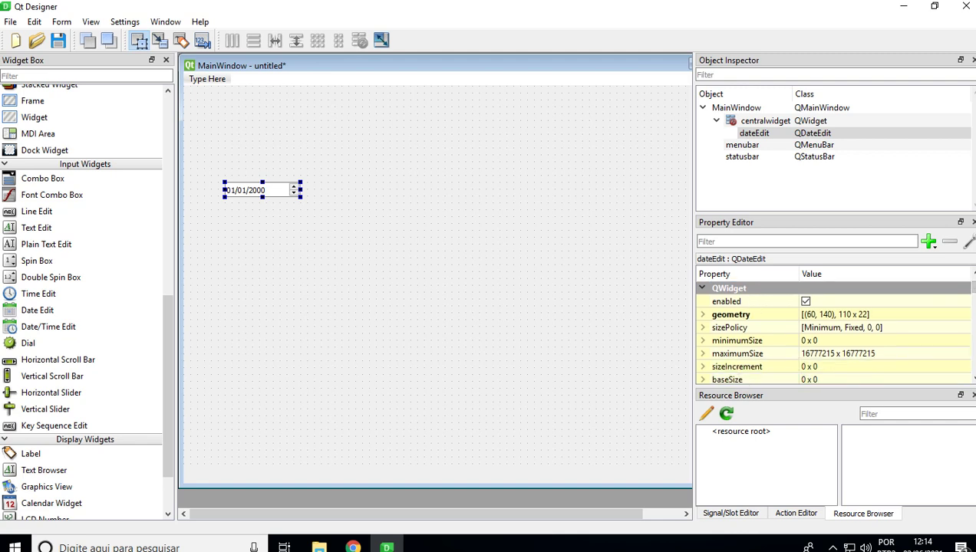
pyautogui.scroll(-7, 965, 288)
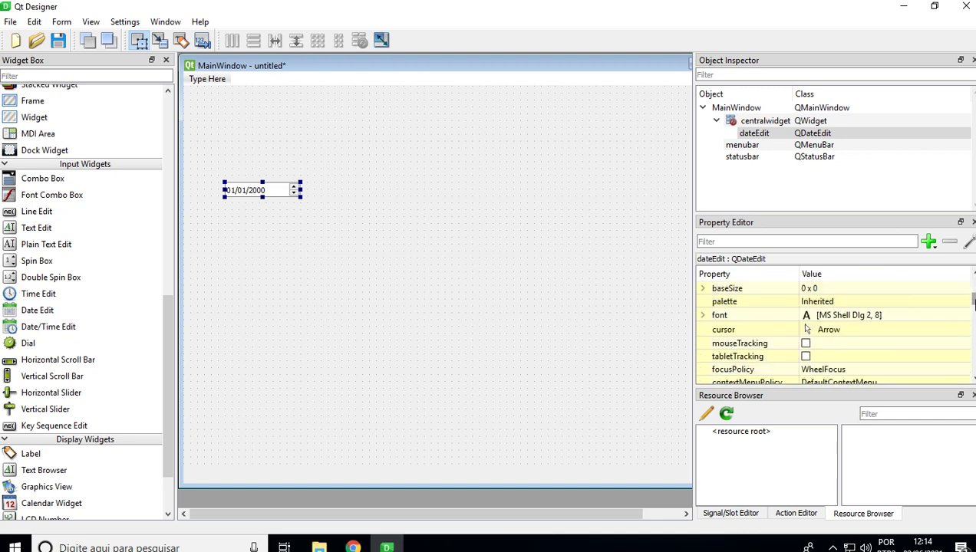
pyautogui.scroll(-4, 835, 330)
pyautogui.scroll(-2, 834, 333)
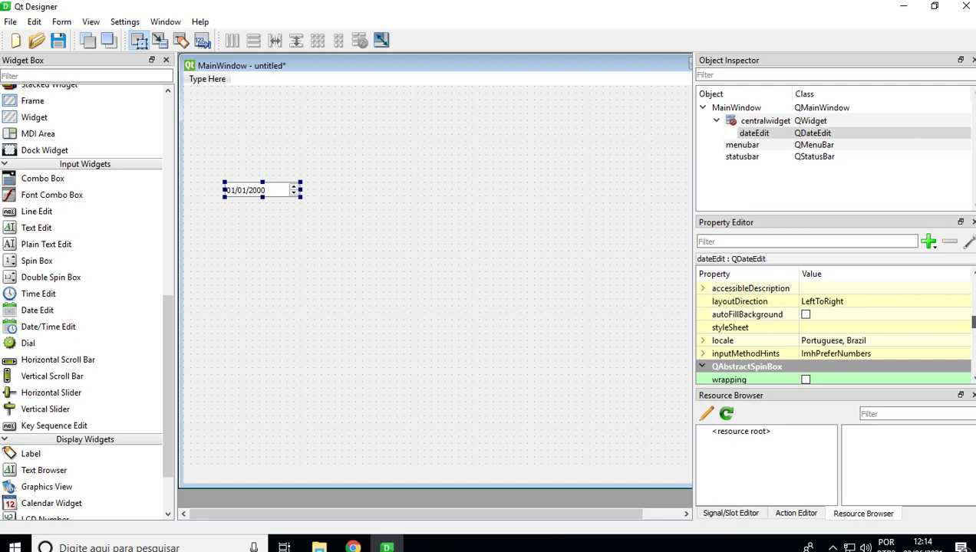
pyautogui.scroll(-2, 834, 333)
pyautogui.scroll(9, 834, 333)
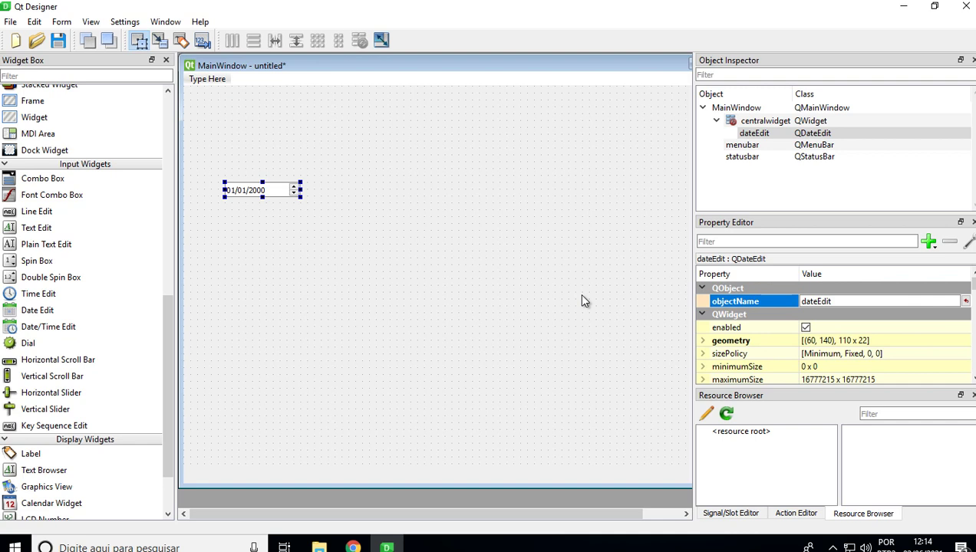
# Step: Add a Text Edit widget to the right of the date field and position it at about (310, 110)
pyautogui.click(364, 235)
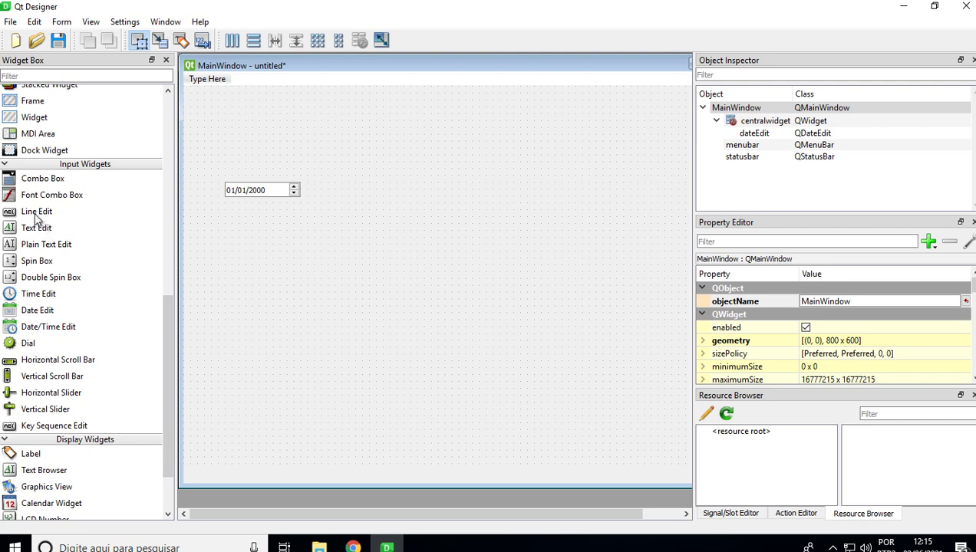
pyautogui.moveTo(43, 231); pyautogui.dragTo(407, 224)
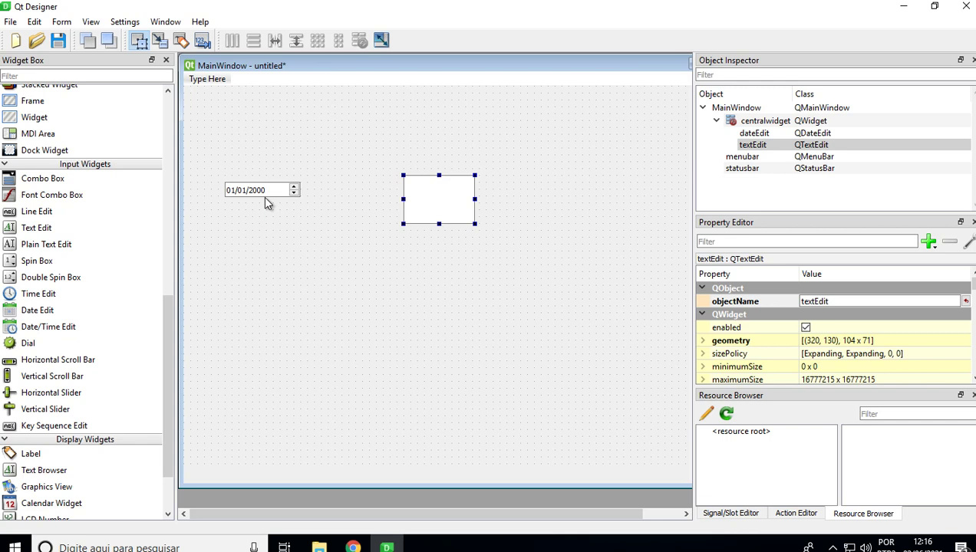
pyautogui.moveTo(437, 197); pyautogui.dragTo(432, 192)
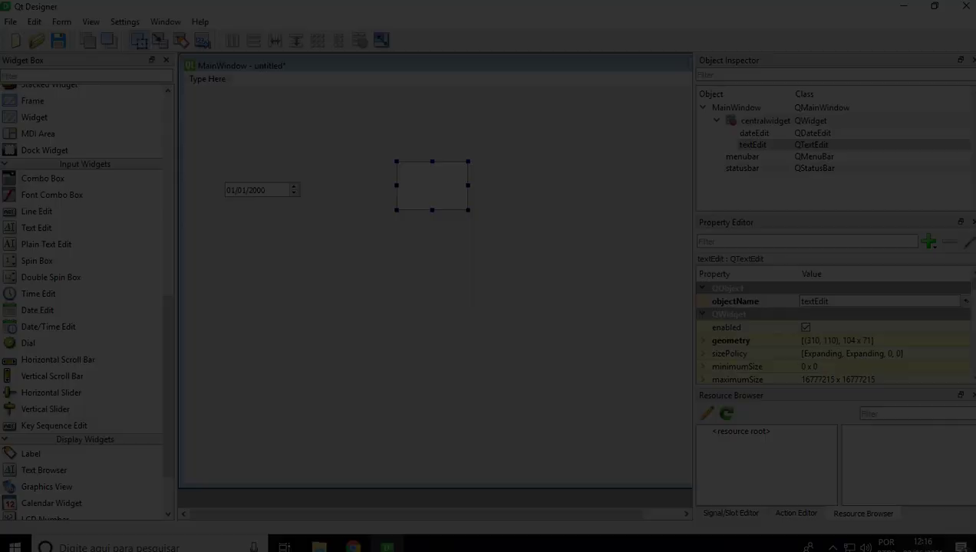